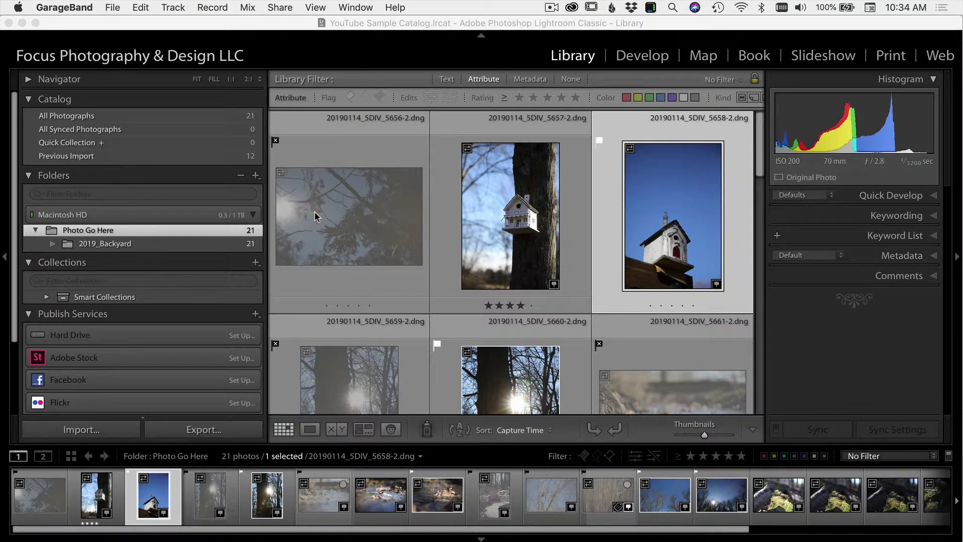
Toggle the side panels off and on, then hide all panels so the Library grid fills the window
click(301, 29)
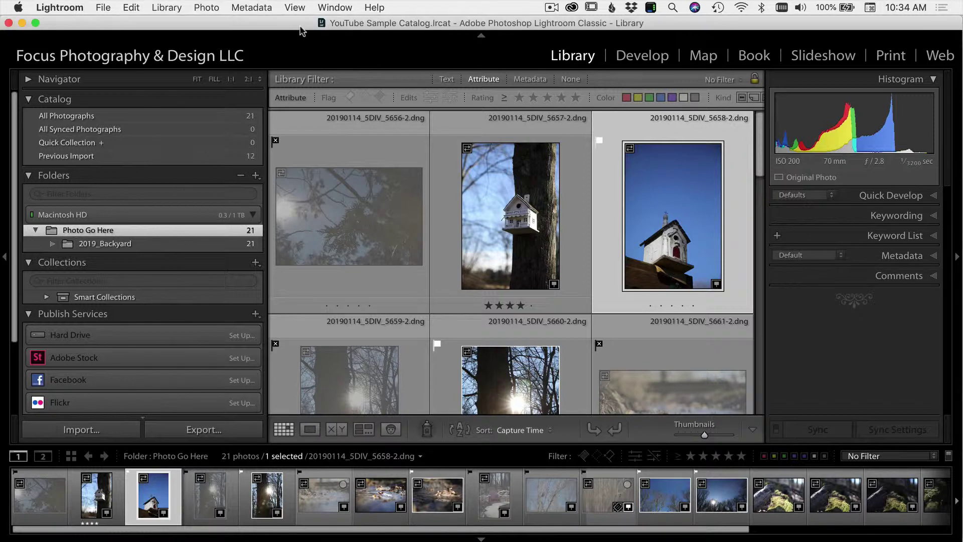
key(Tab)
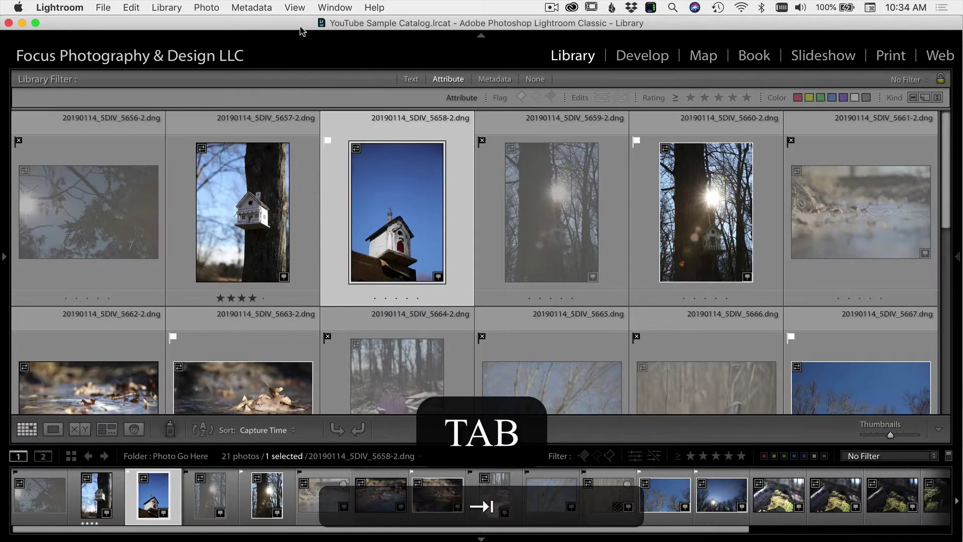
key(Tab)
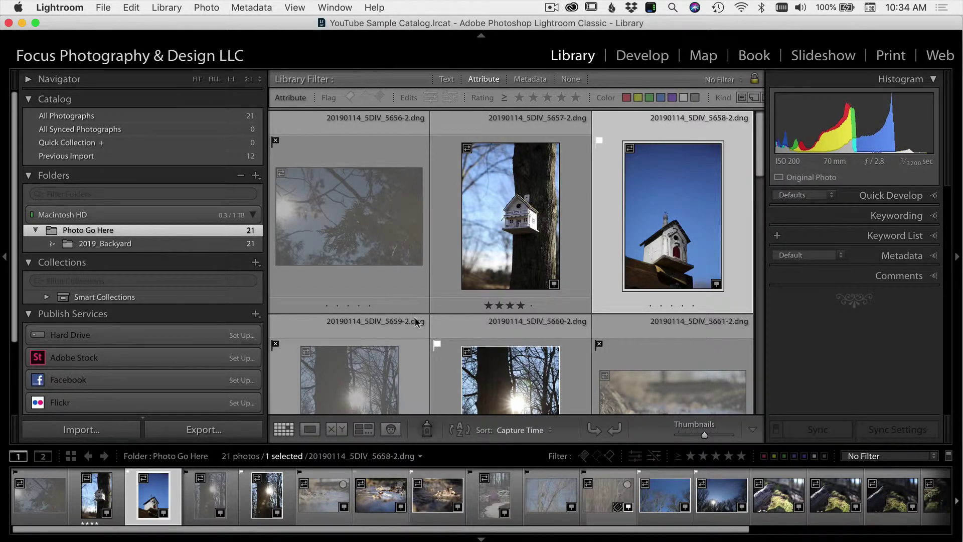
key(shift+Tab)
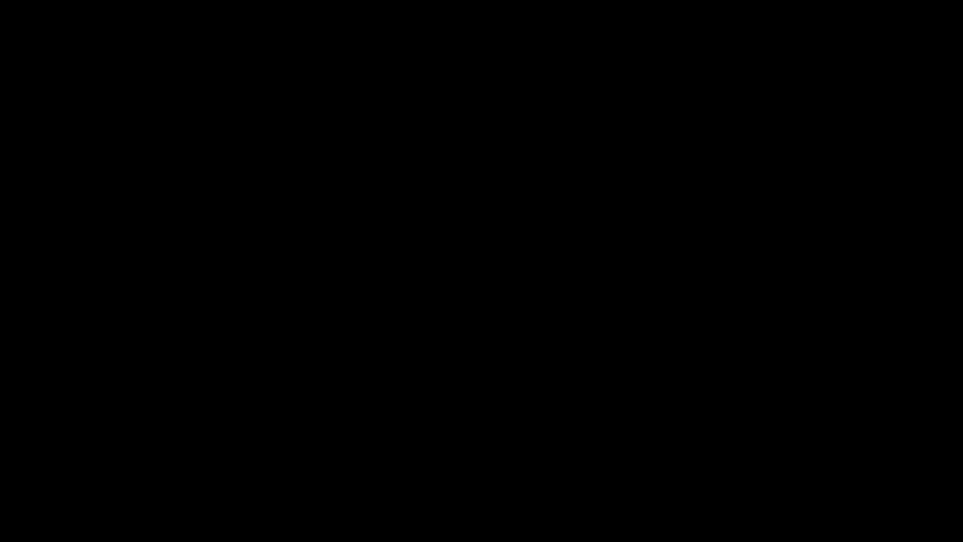
key(shift+Tab)
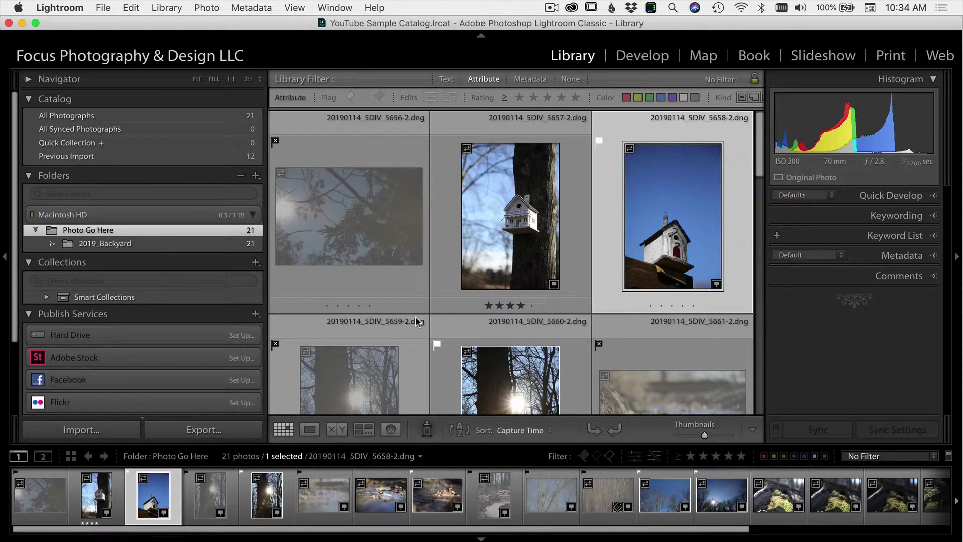
key(e)
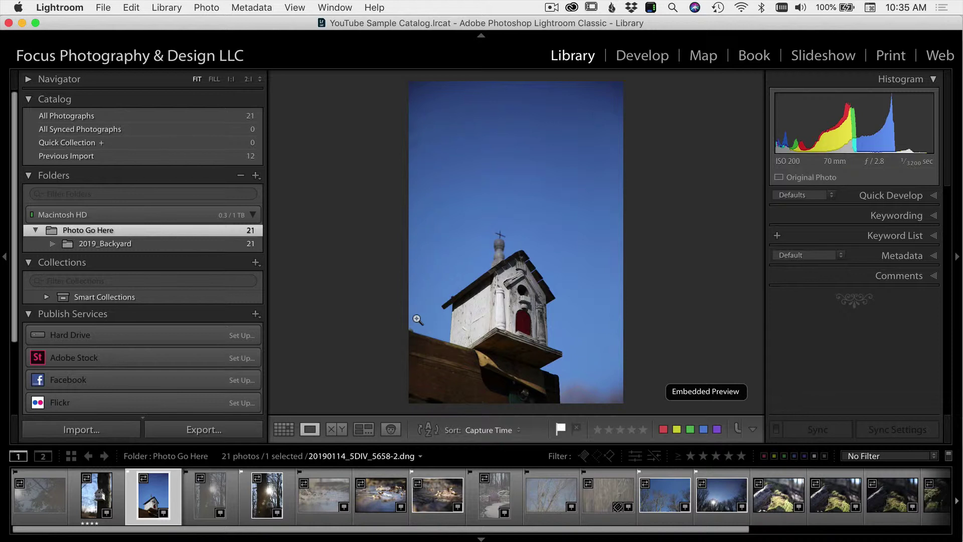
key(shift+Tab)
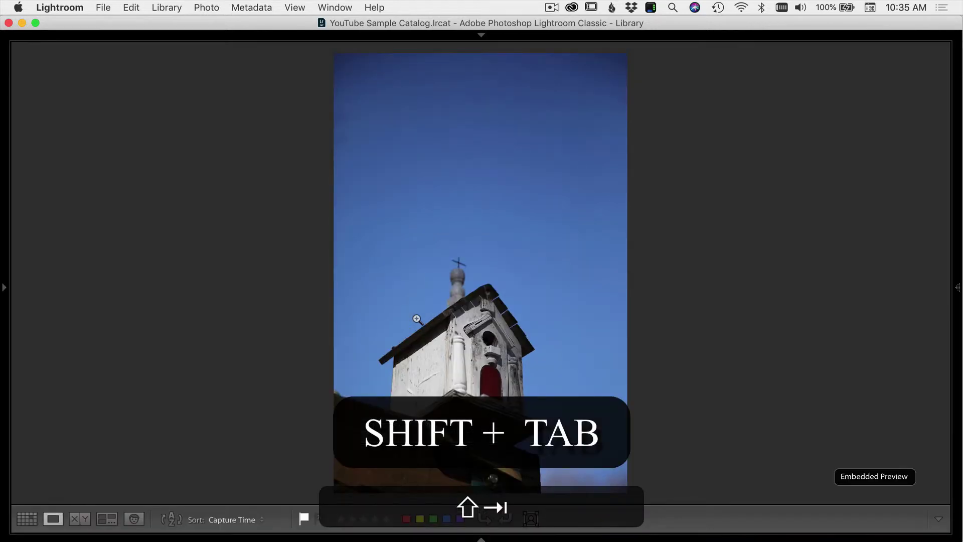
key(Right)
key(Left)
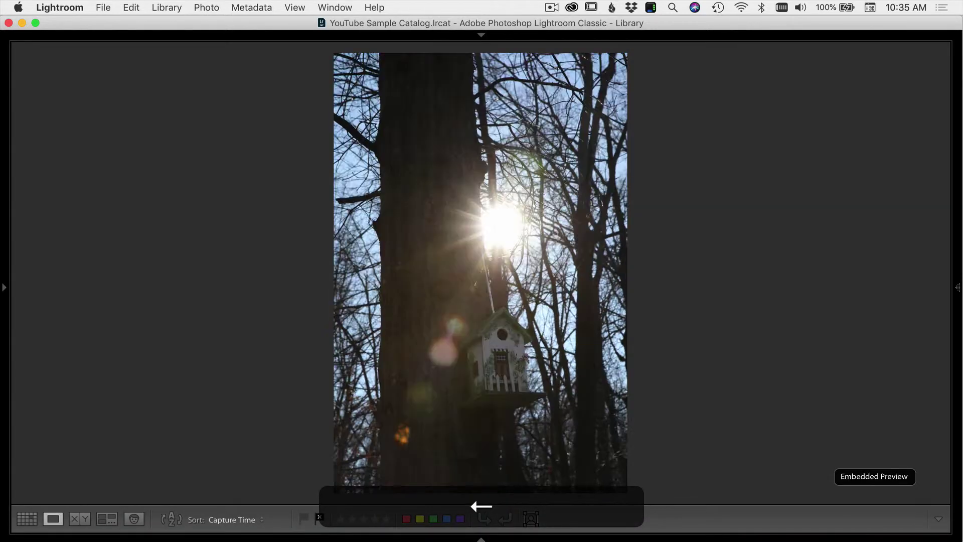
key(Right)
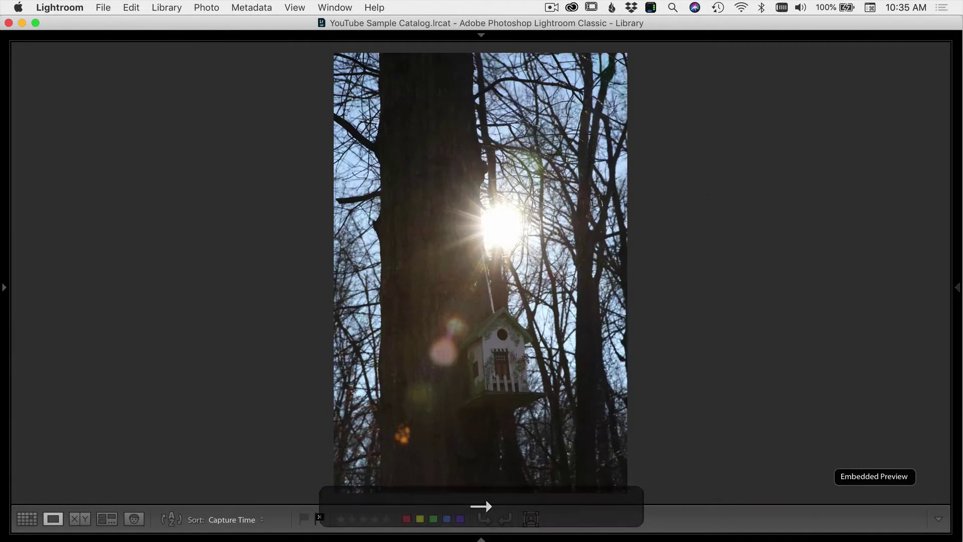
key(Right)
key(Right)
key(Left)
key(Left)
key(Left)
key(g)
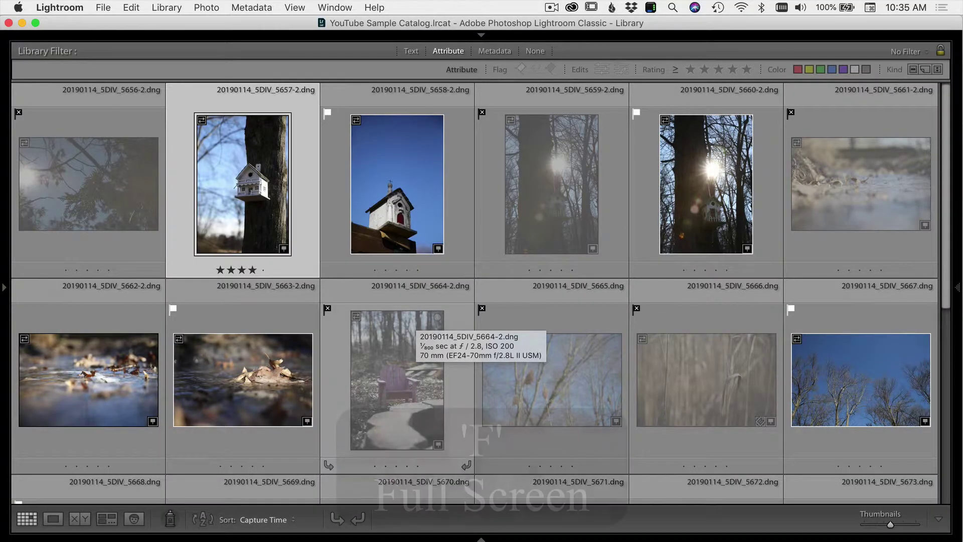
Select birdhouse photo 5658 and restore the side panels, module picker and filmstrip
click(397, 184)
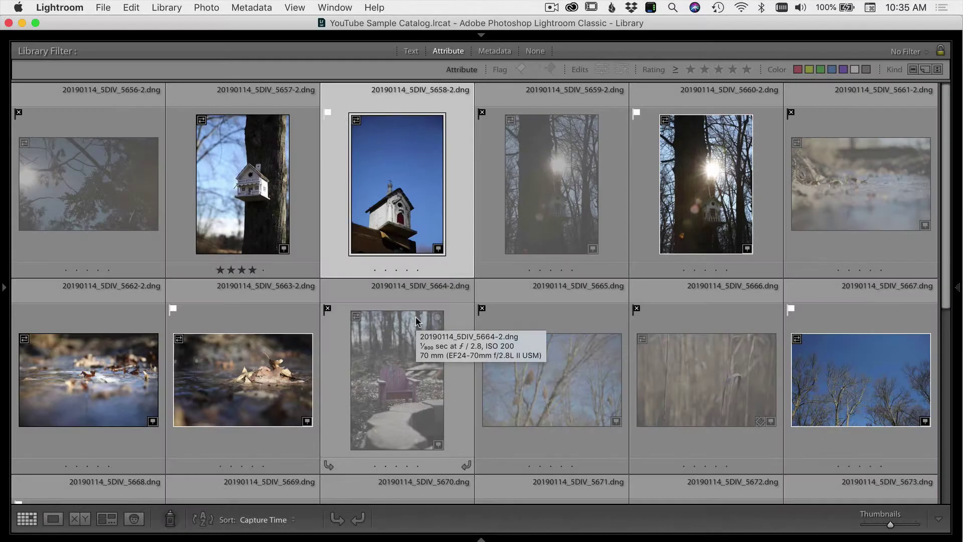
key(shift+Tab)
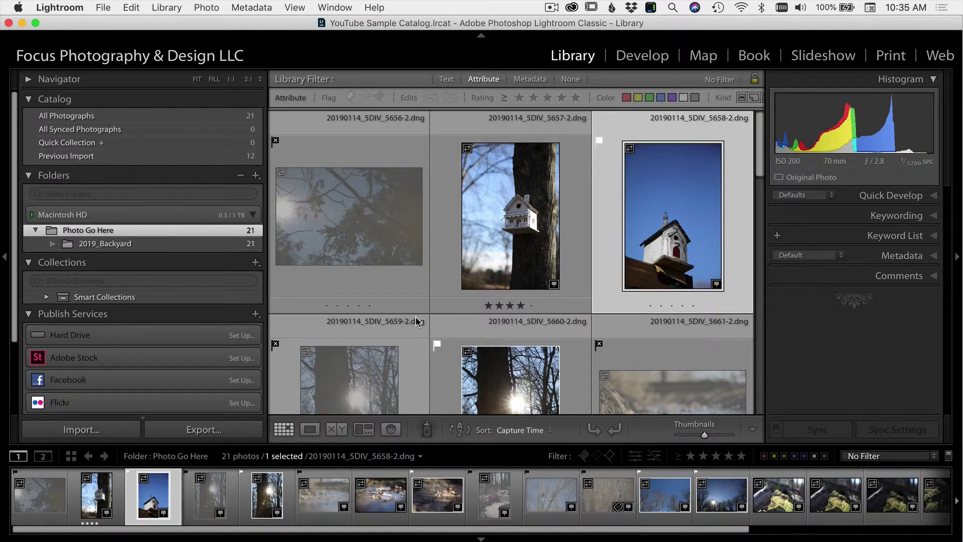
key(e)
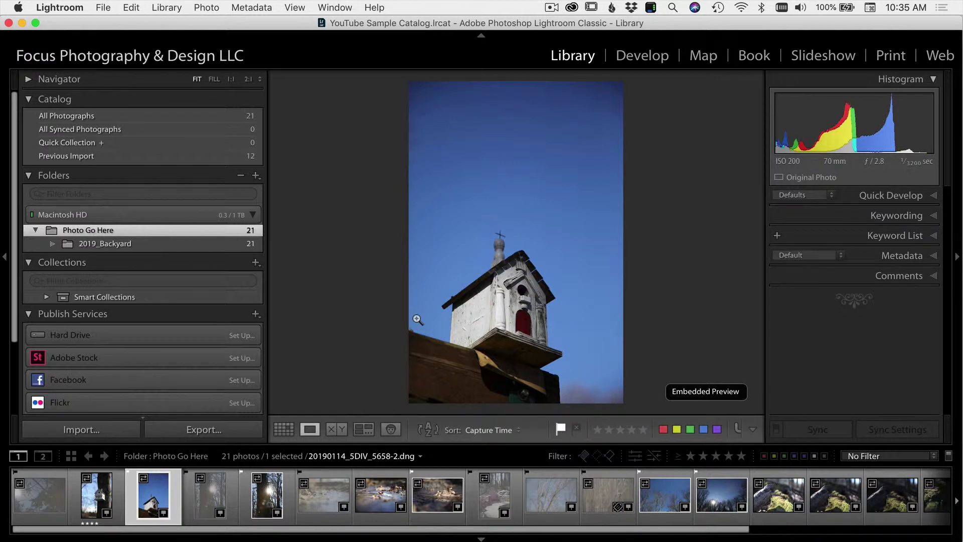
key(l)
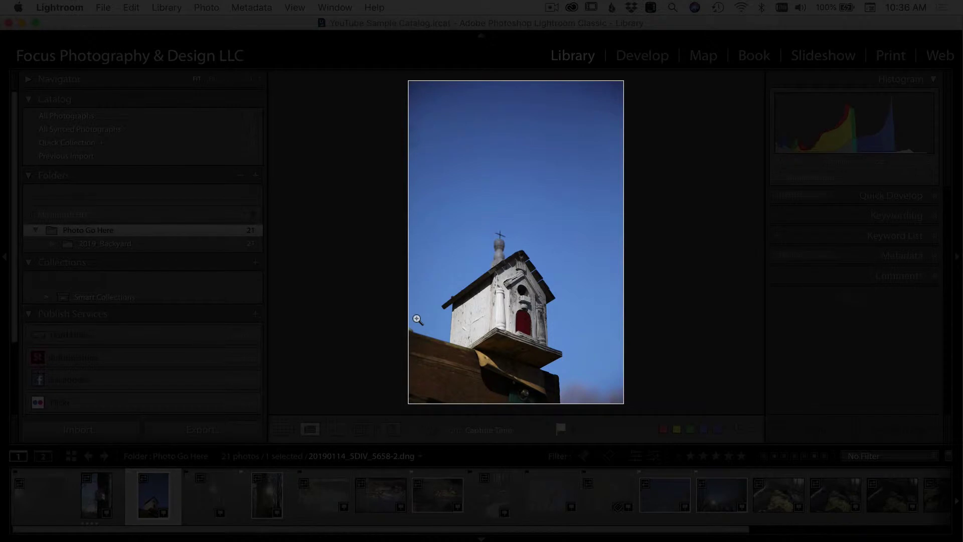
key(l)
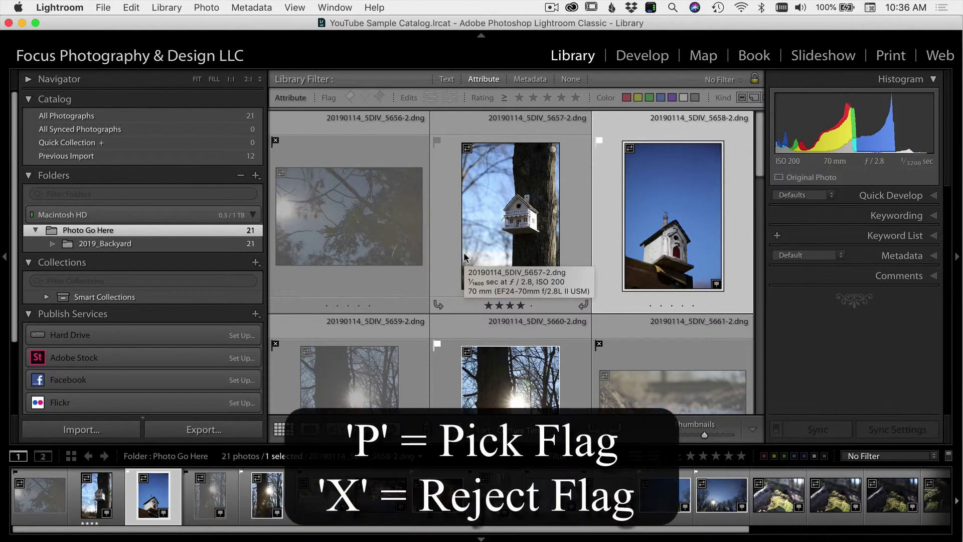
Flag photo 5669 as pick, then reject, then clear it, and open photo 5668 in Loupe
scroll(467, 246, down, 1)
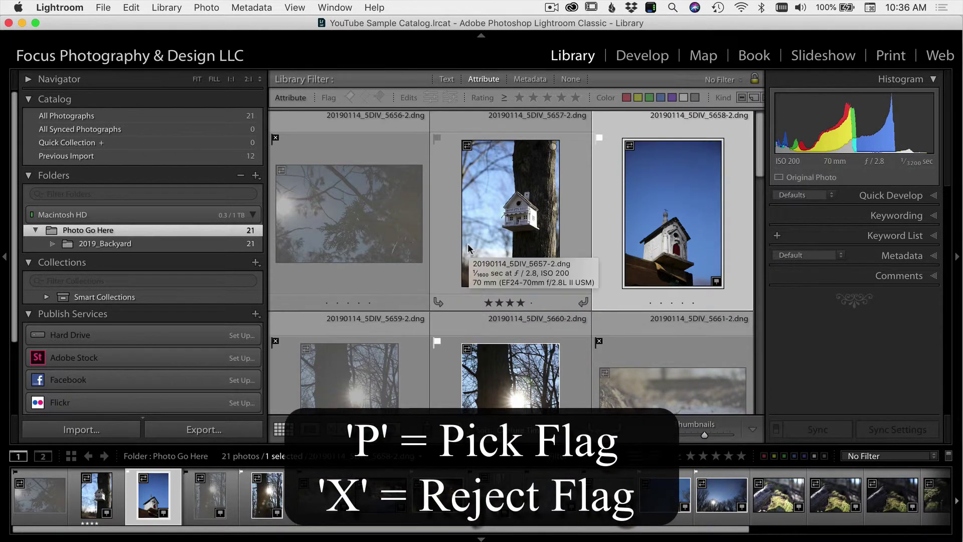
scroll(467, 245, down, 5)
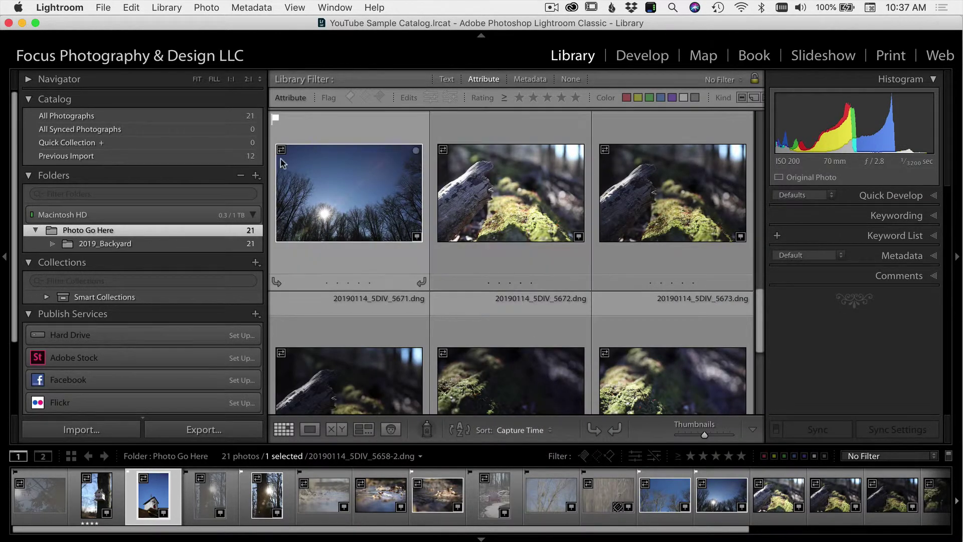
click(480, 201)
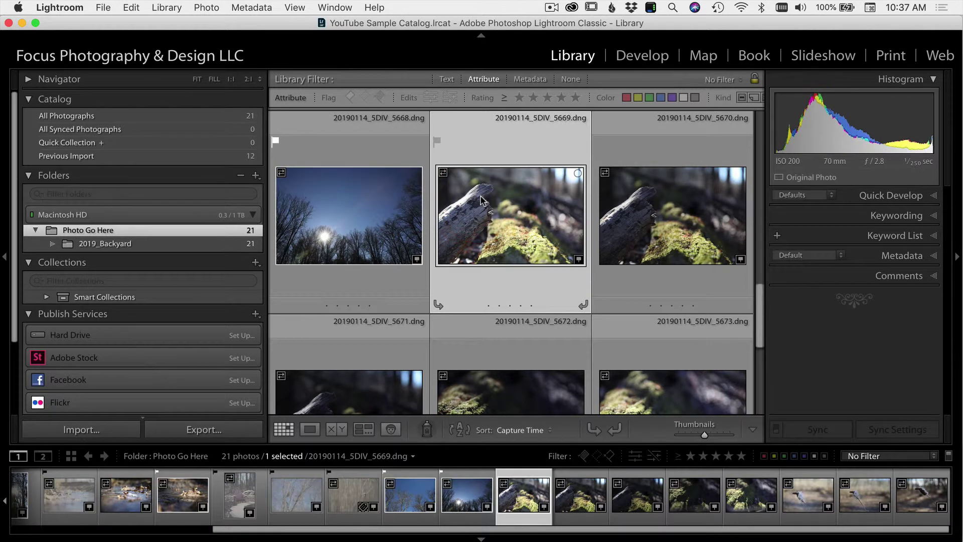
key(p)
key(x)
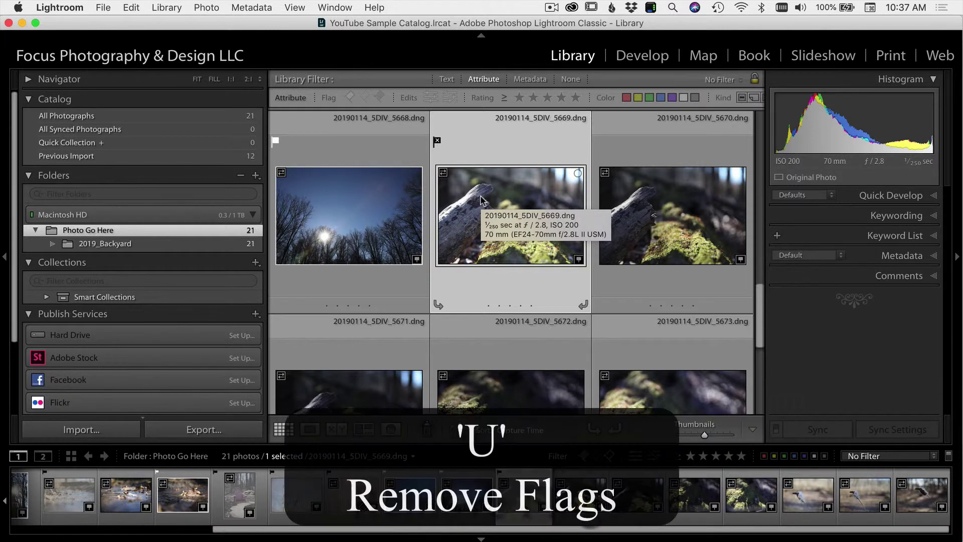
key(u)
double_click(355, 210)
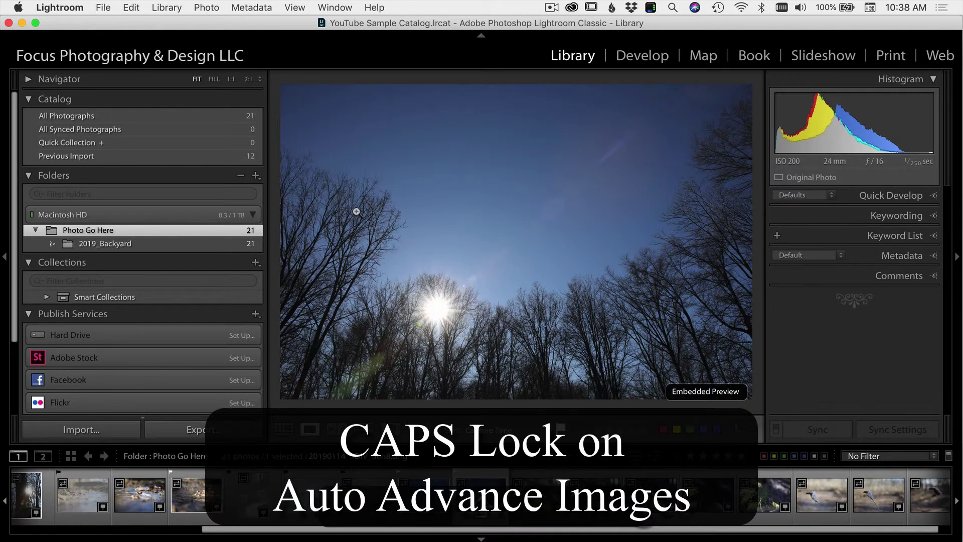
With Caps Lock auto-advance, pick 5668–5670, rate 5671 three and 5672 four stars, then return to 5668
key(Caps_Lock)
key(p)
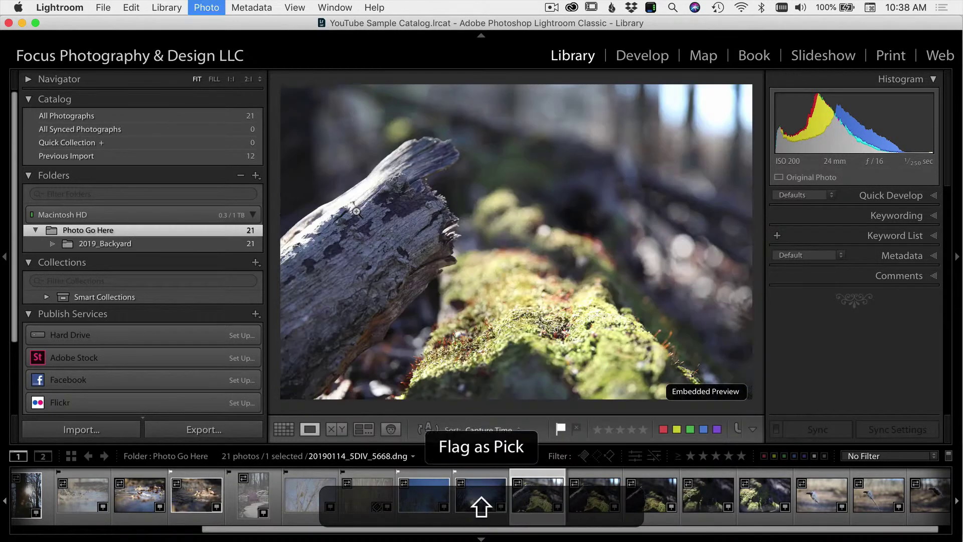
key(p)
key(p)
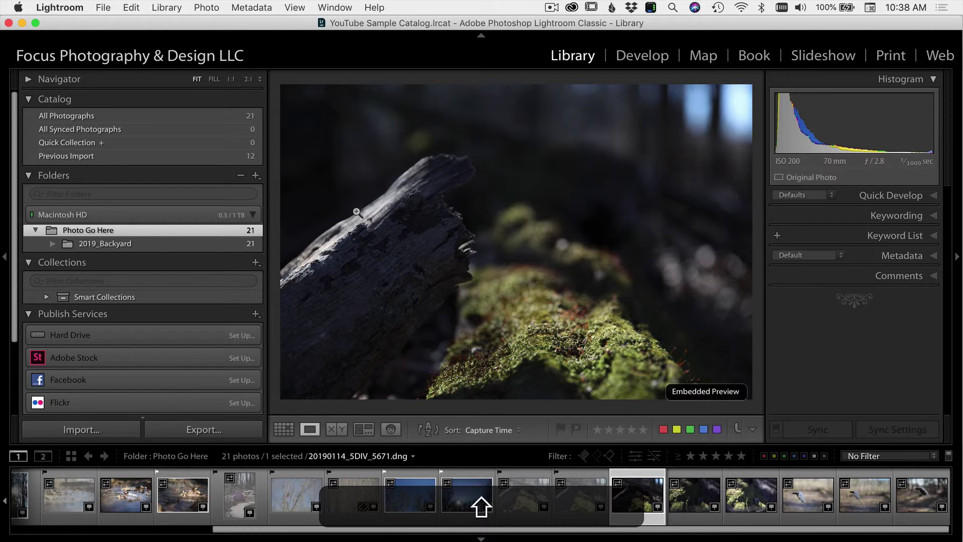
key(3)
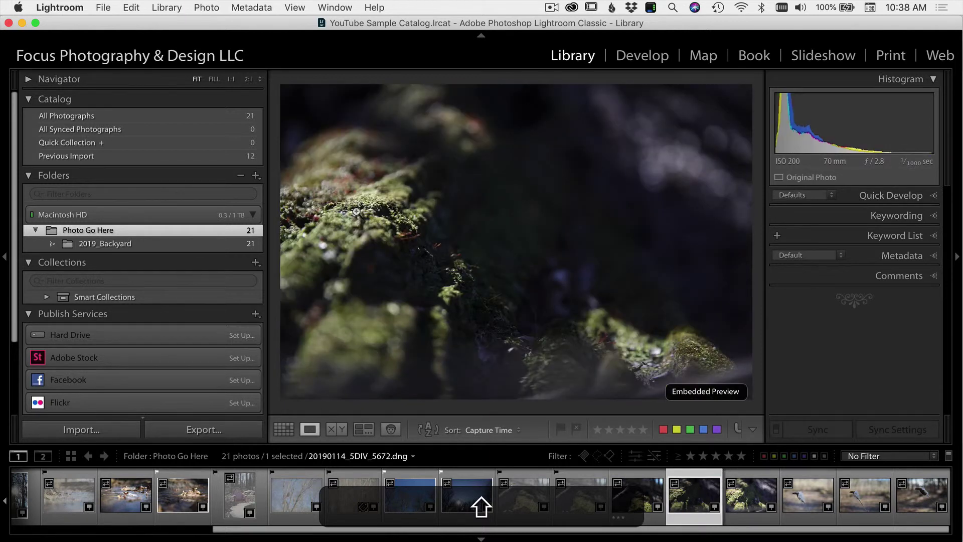
key(4)
key(Left)
key(Left)
key(Left)
key(Left)
key(Left)
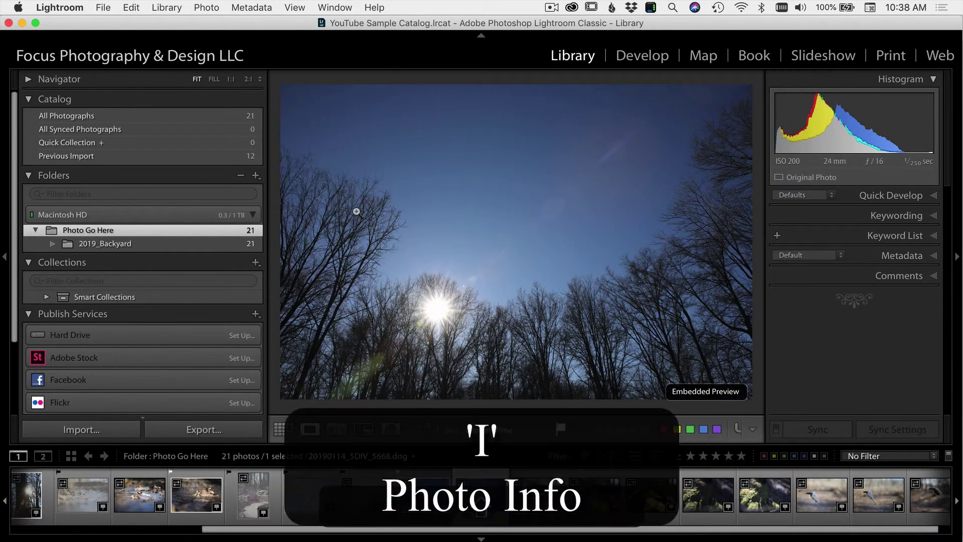
Show the Loupe info overlay, then switch it to exposure and lens info (1/250 sec, f/16, ISO 200, 24 mm)
key(i)
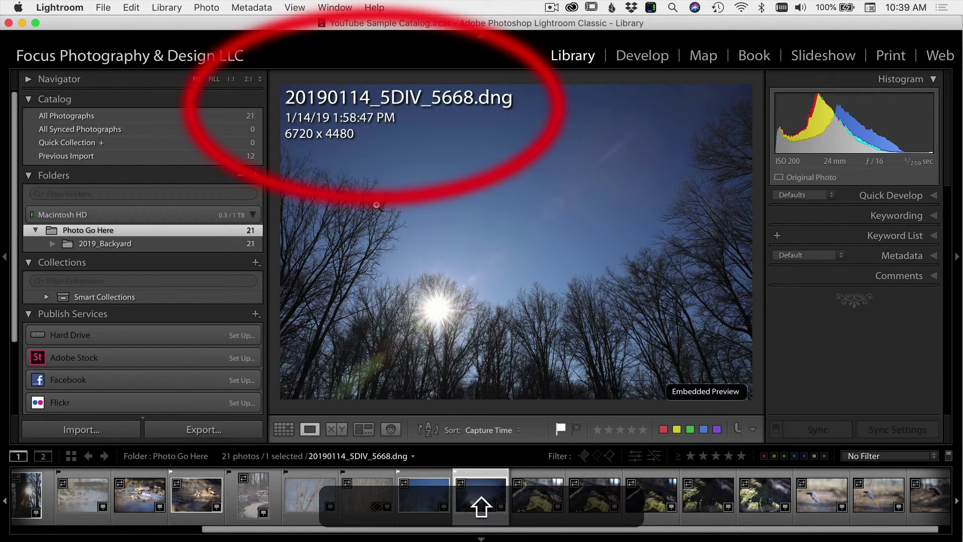
key(i)
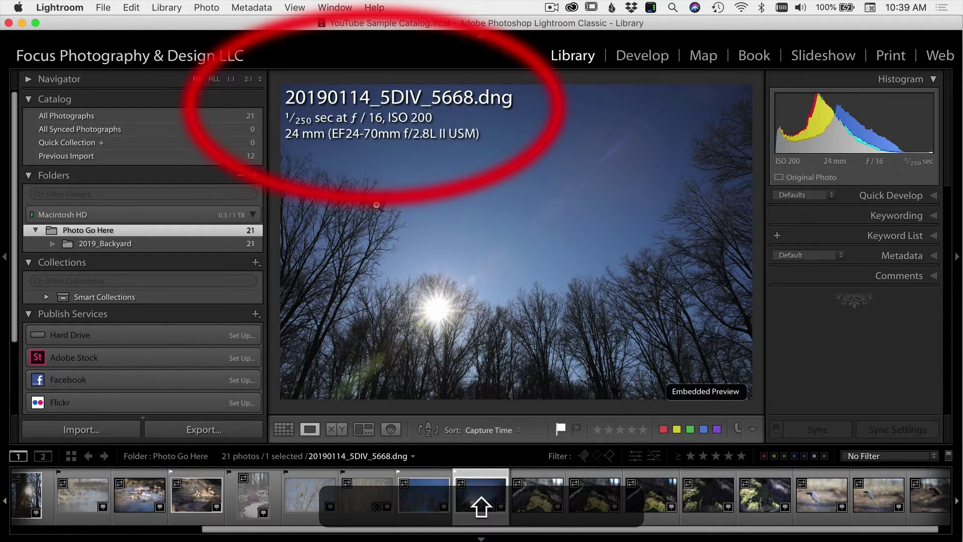